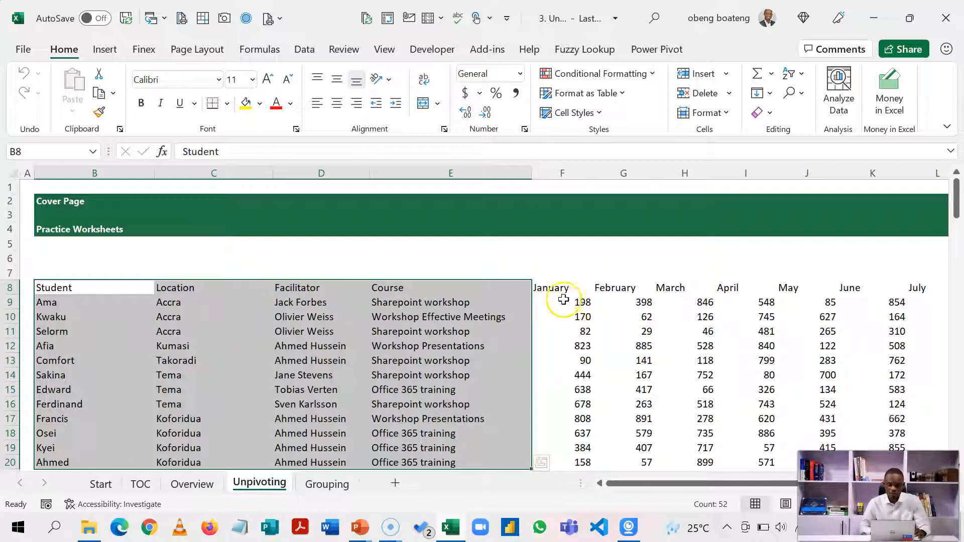
# - Insert a column before January and enter the header Months in row 8
pyautogui.moveTo(560, 290); pyautogui.dragTo(848, 290)
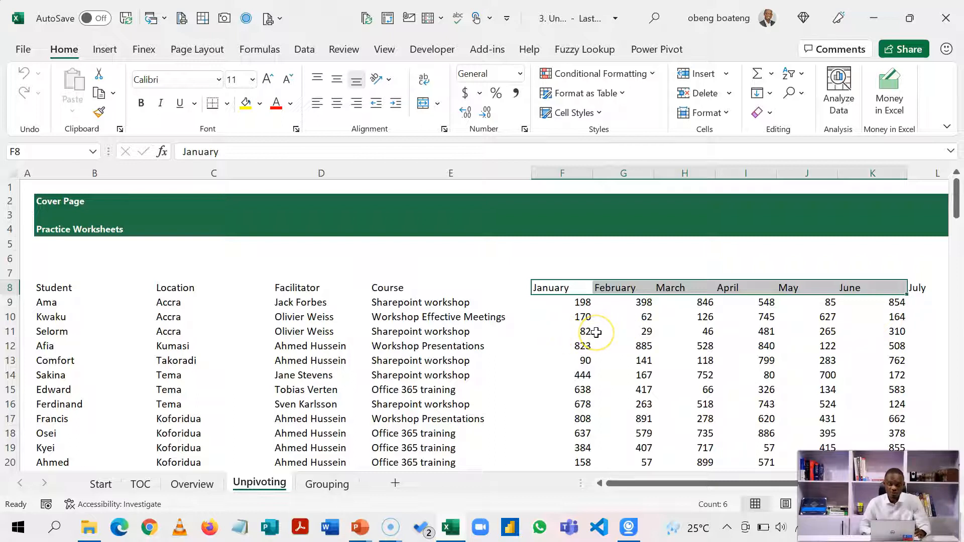
pyautogui.click(561, 290)
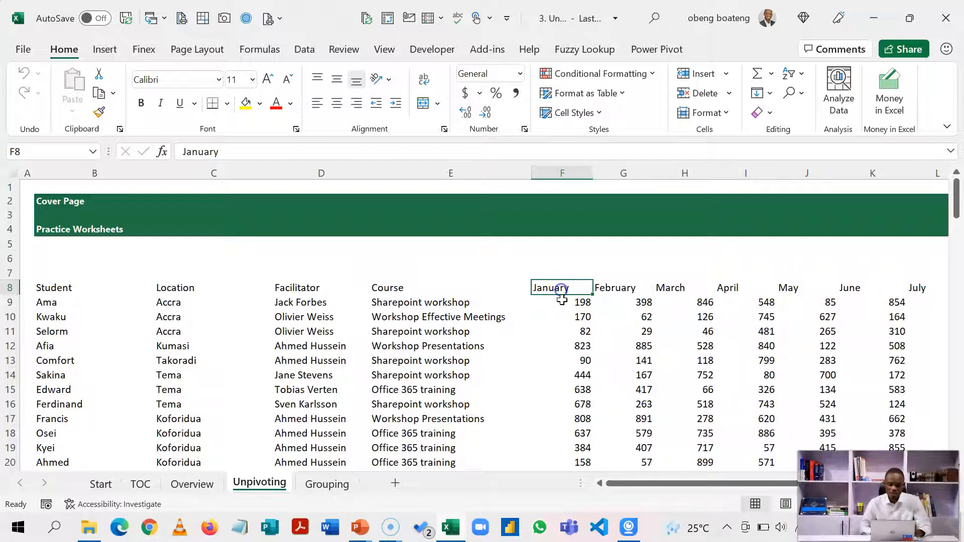
pyautogui.press('alt')
pyautogui.press('i')
pyautogui.press('c')
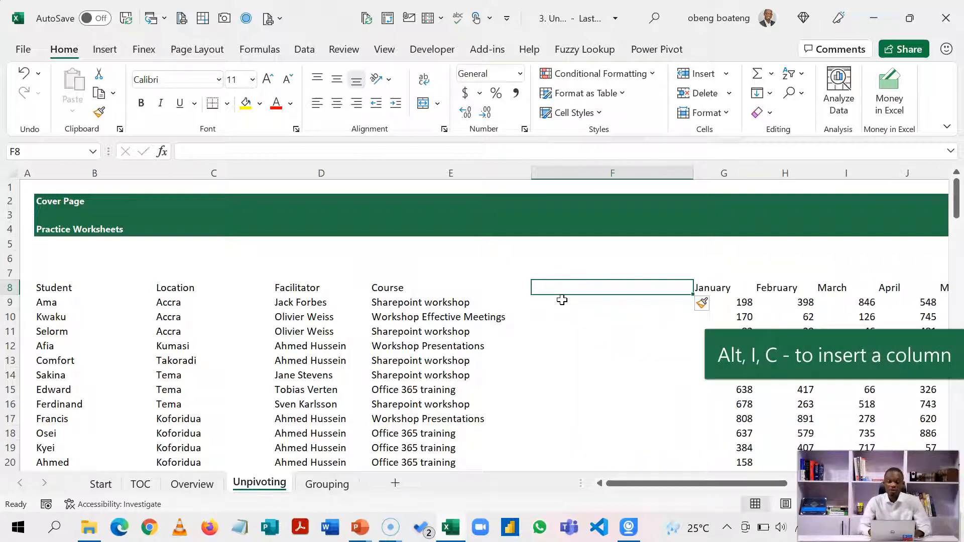
pyautogui.write('Month')
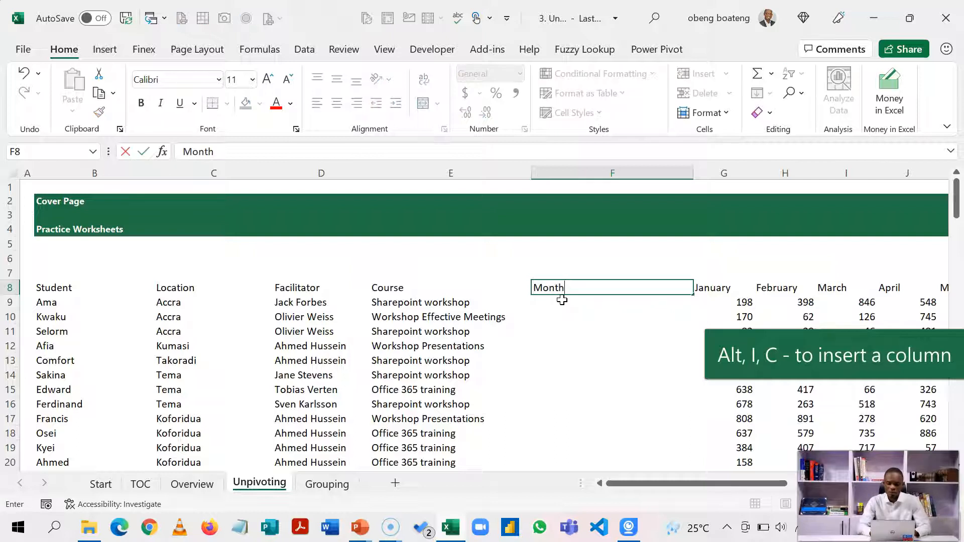
pyautogui.write('s')
pyautogui.press('Return')
# - Select the empty cells under the Months header, rows 9 to 21
pyautogui.hotkey('shift', 'Down')
pyautogui.hotkey('shift', 'Down')
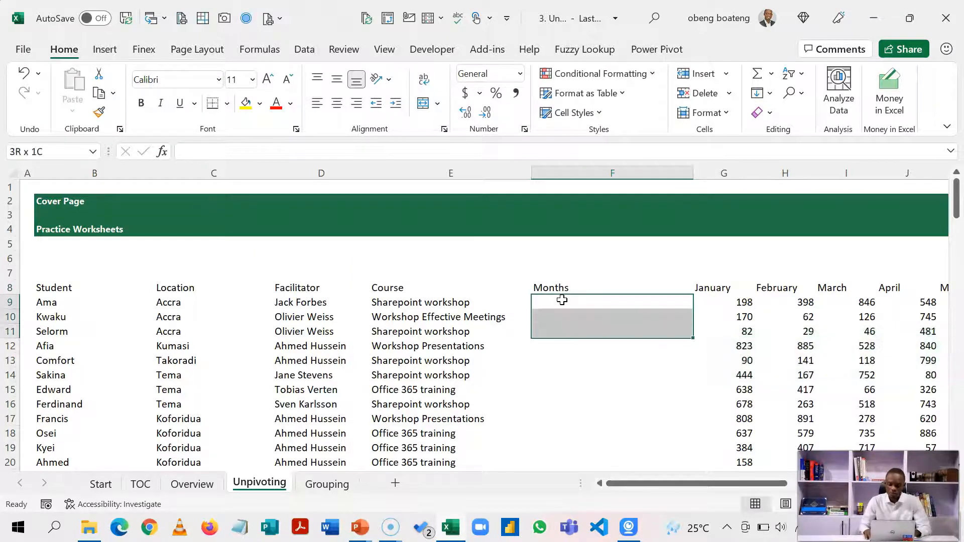
pyautogui.hotkey('shift', 'Down')
pyautogui.hotkey('shift', 'Down')
pyautogui.hotkey('shift', 'Down')
pyautogui.hotkey('shift', 'Down')
pyautogui.hotkey('shift', 'Down')
pyautogui.hotkey('shift', 'Down')
pyautogui.hotkey('shift', 'Down')
pyautogui.hotkey('shift', 'Down')
pyautogui.hotkey('shift', 'Down')
pyautogui.hotkey('shift', 'Down')
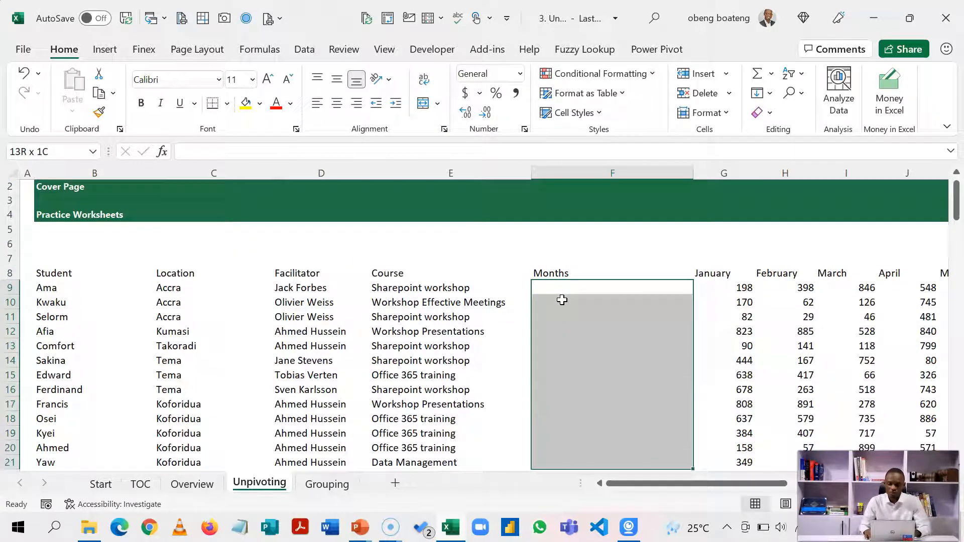
# - Insert another column before January with the header Amount and select the cells beneath it, rows 9 to 15
pyautogui.press('Up')
pyautogui.press('Up')
pyautogui.press('Right')
pyautogui.press('Down')
pyautogui.hotkey('alt', 'h')
pyautogui.write('ic')
pyautogui.write('AMo')
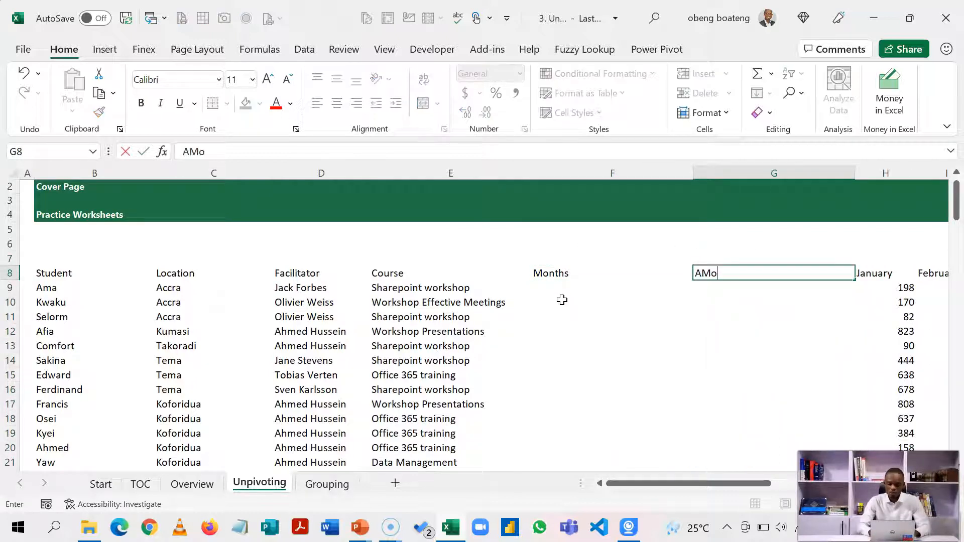
pyautogui.write('unt')
pyautogui.press('Return')
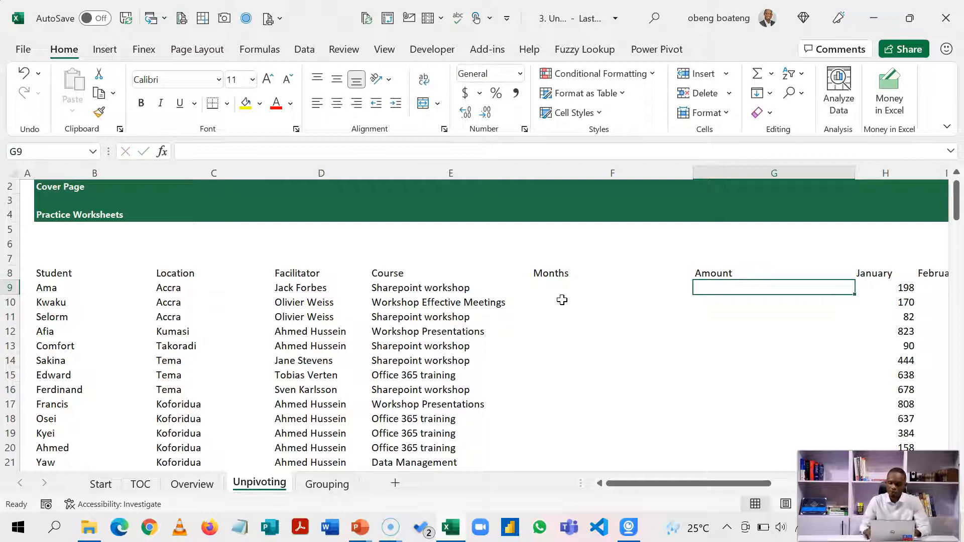
pyautogui.hotkey('shift', 'Down')
pyautogui.hotkey('shift', 'Down')
pyautogui.hotkey('shift', 'Down')
pyautogui.hotkey('shift', 'Down')
pyautogui.hotkey('shift', 'Down')
pyautogui.hotkey('shift', 'Down')
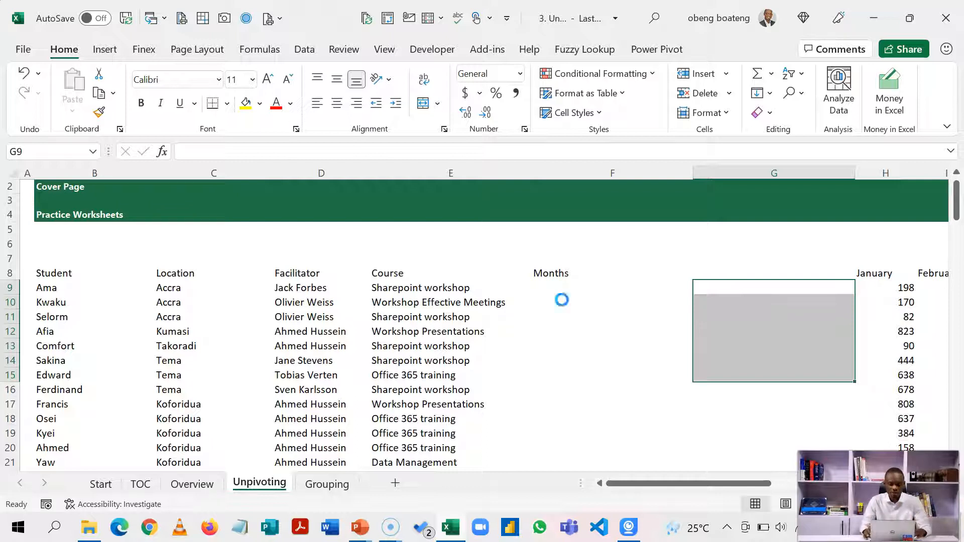
# - Undo the manually added Months and Amount columns
pyautogui.hotkey('ctrl', 'z')
pyautogui.hotkey('ctrl', 'z')
pyautogui.hotkey('ctrl', 'z')
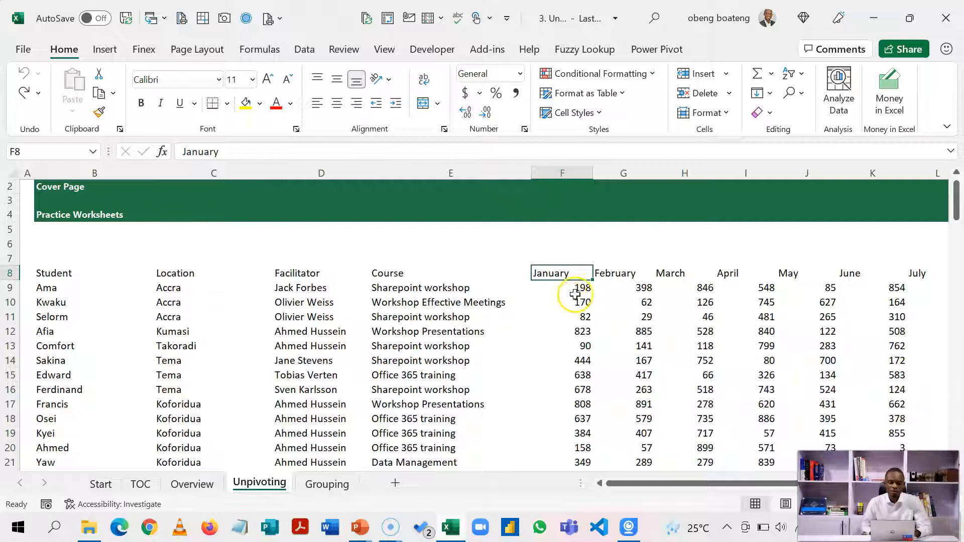
pyautogui.click(568, 271)
pyautogui.moveTo(568, 271); pyautogui.dragTo(932, 272)
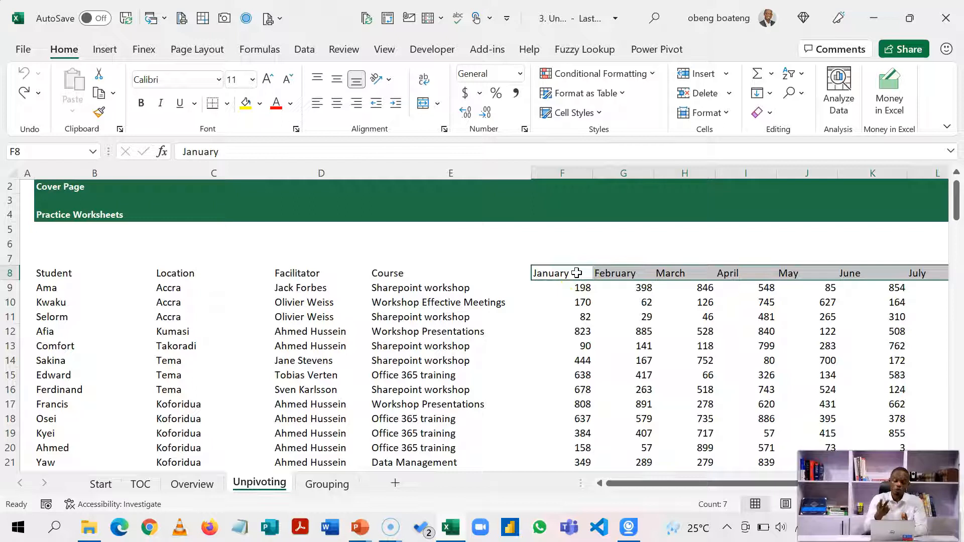
pyautogui.click(639, 345)
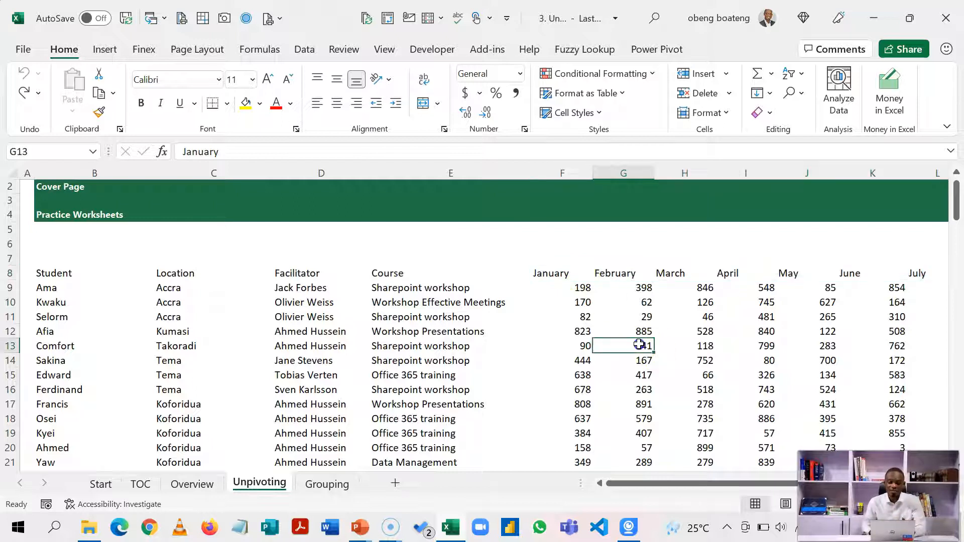
# - Load the sheet data range $B$8:$Q$21 into Power Query as a table with headers
pyautogui.click(256, 344)
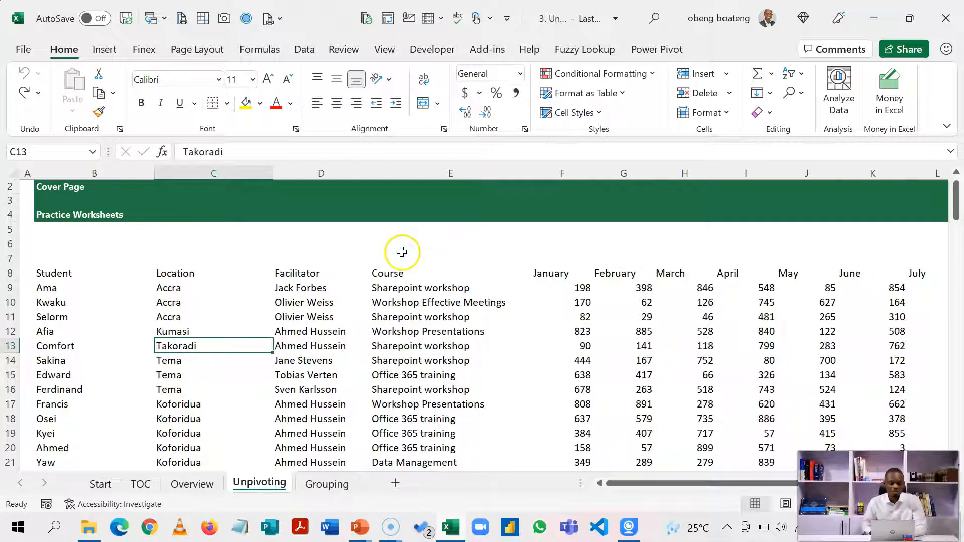
pyautogui.click(314, 330)
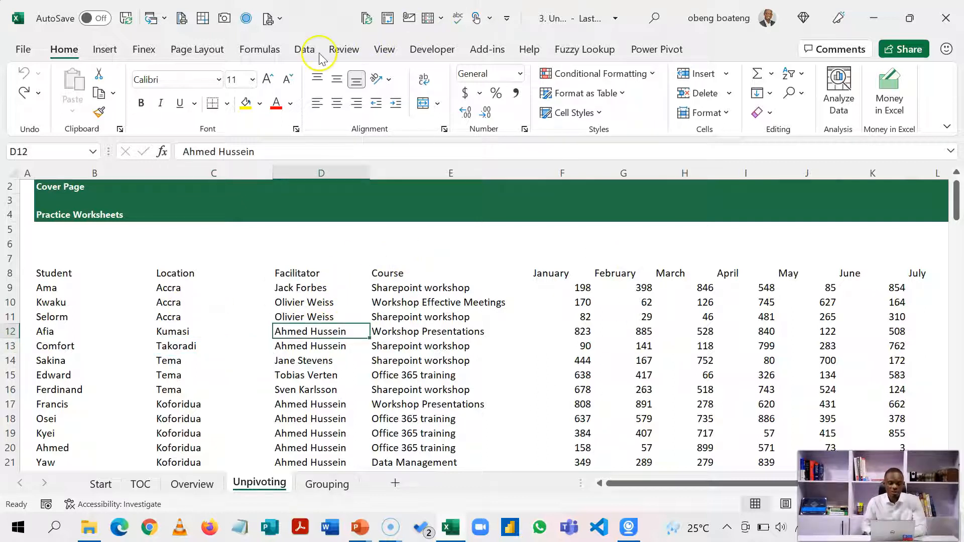
pyautogui.click(305, 49)
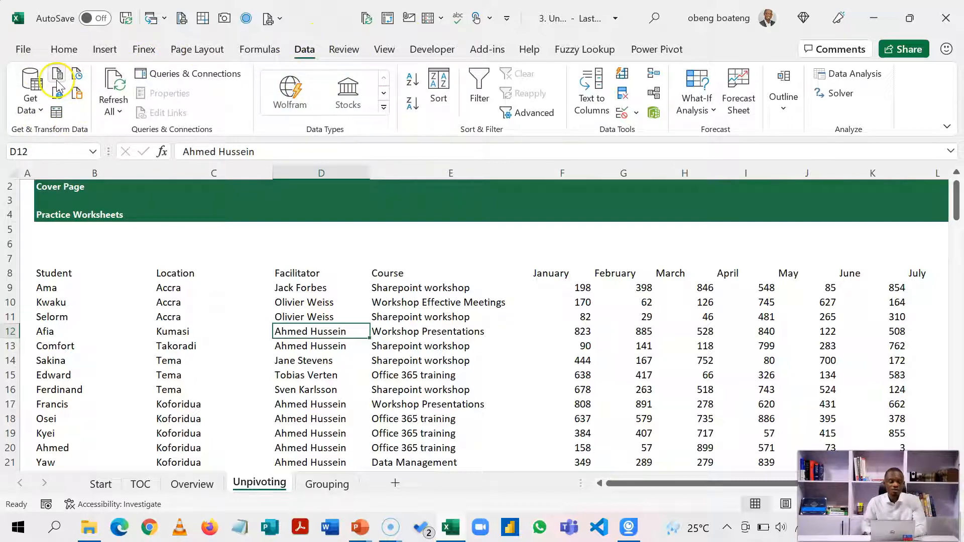
pyautogui.click(31, 104)
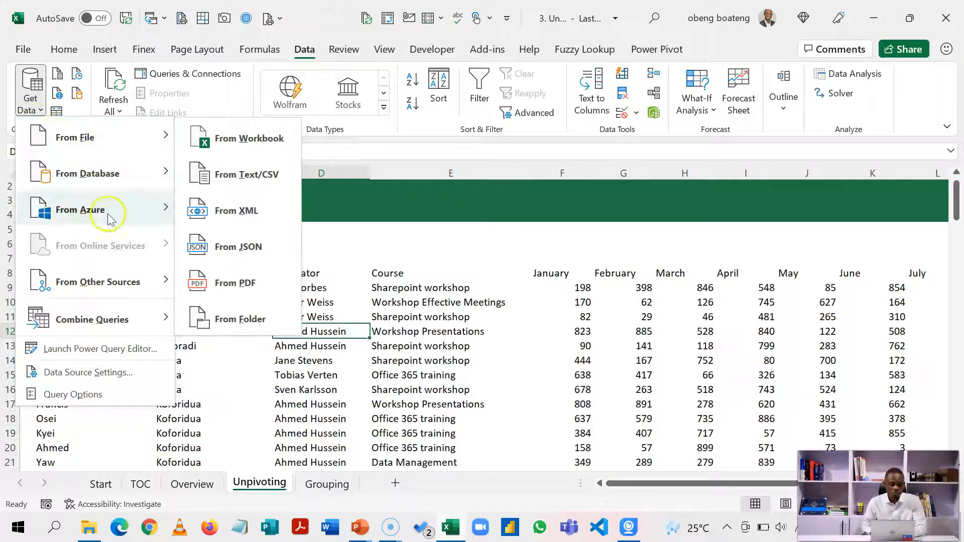
pyautogui.moveTo(106, 289)
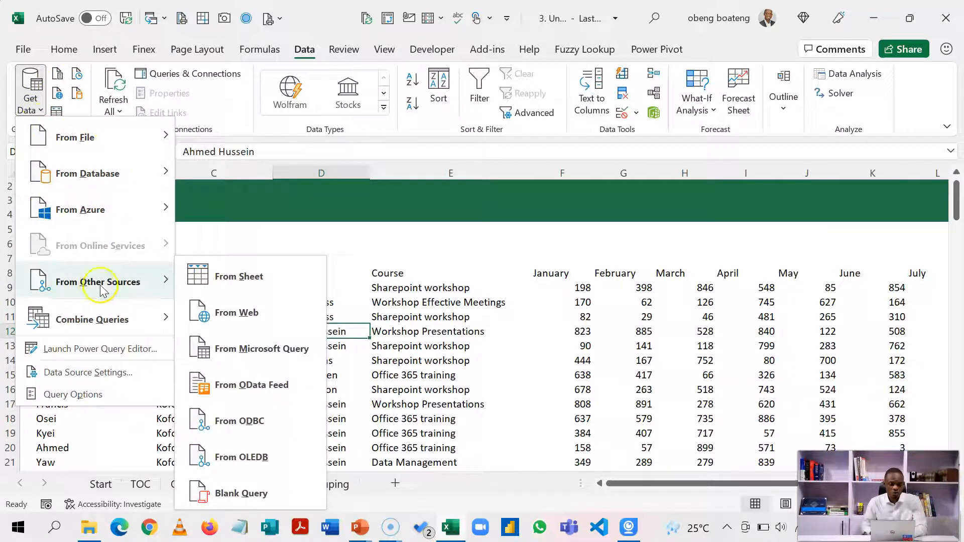
pyautogui.click(234, 280)
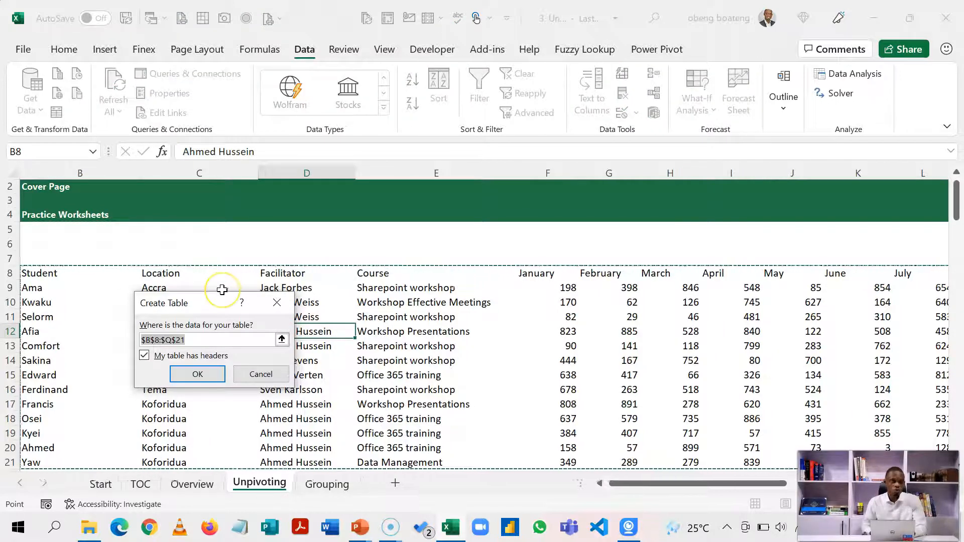
pyautogui.click(197, 374)
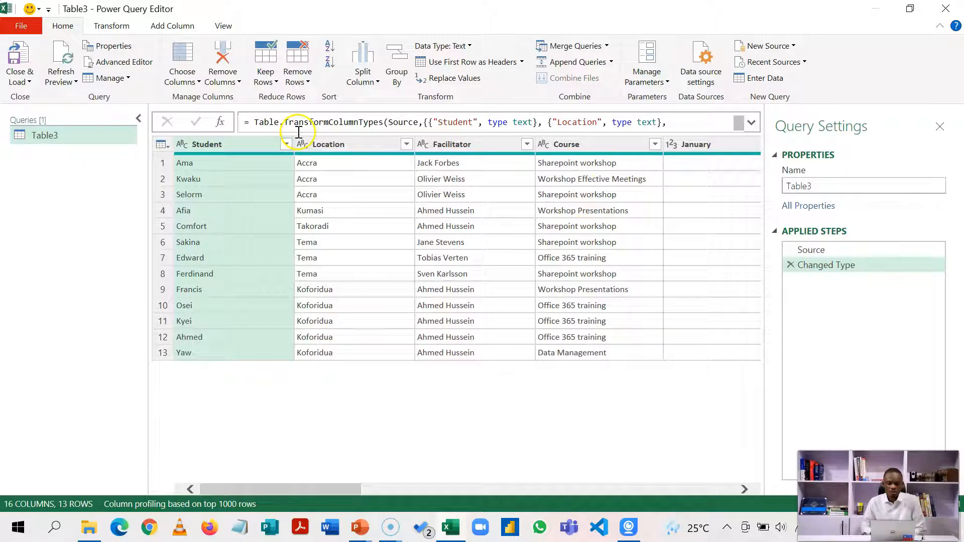
# - Select the Student, Location, Facilitator and Course columns in the query
pyautogui.click(254, 145)
pyautogui.hotkey('shift', 'Right')
pyautogui.hotkey('shift', 'Right')
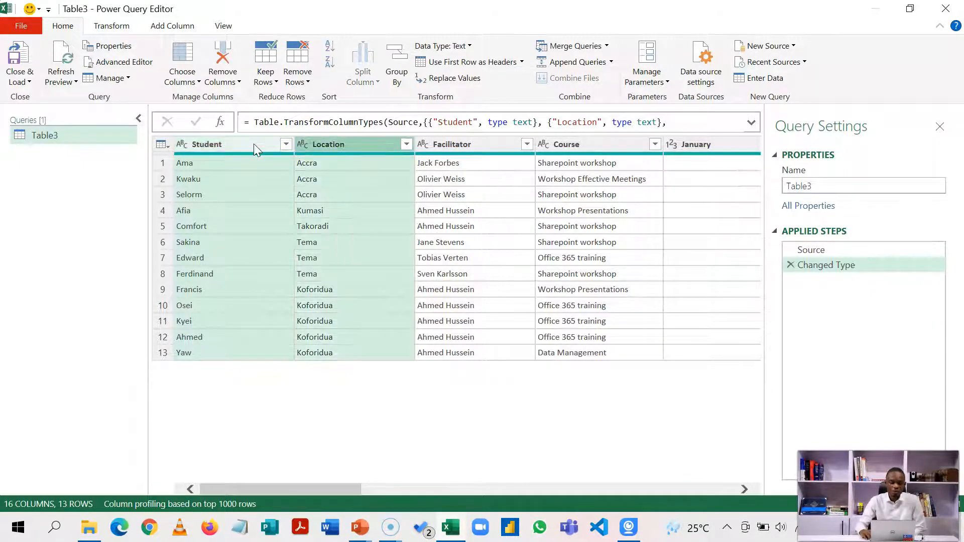
pyautogui.hotkey('shift', 'Right')
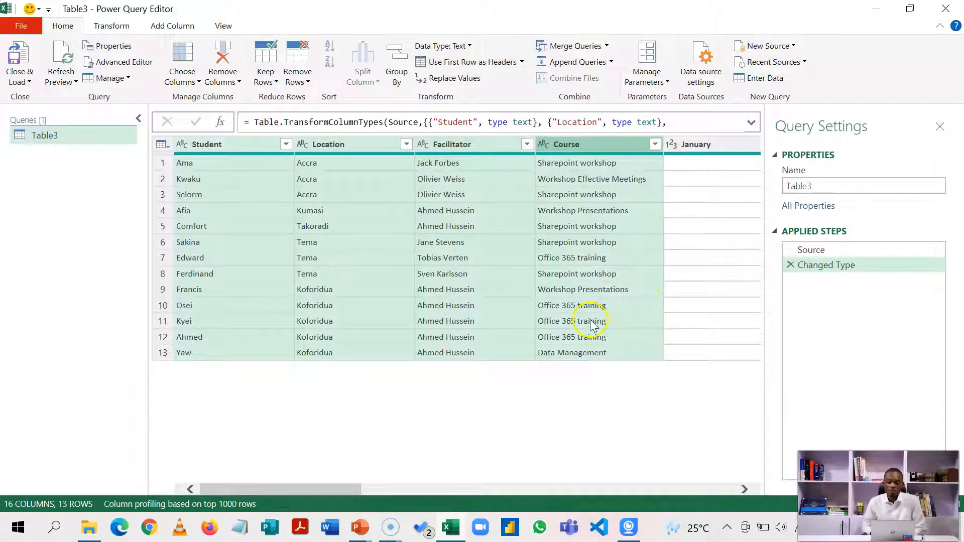
pyautogui.moveTo(351, 490); pyautogui.dragTo(433, 491)
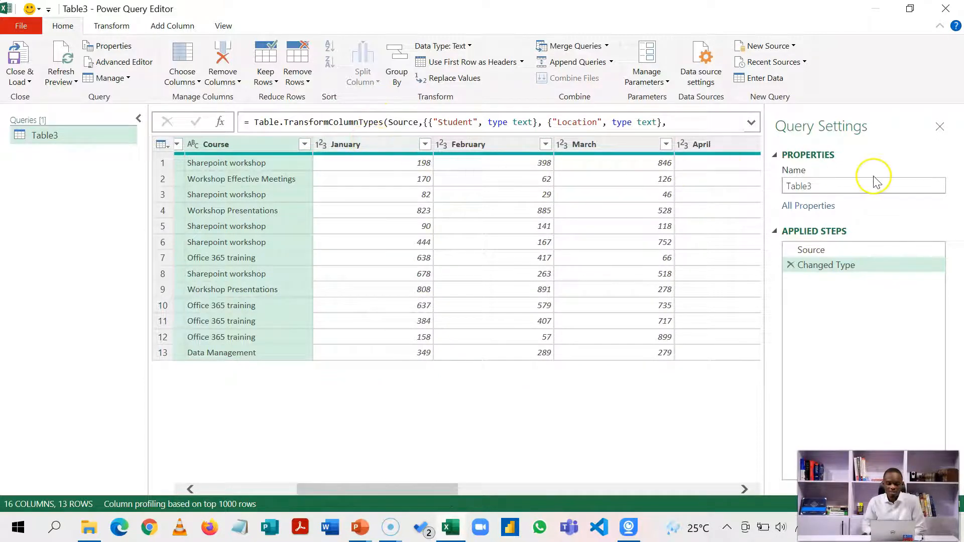
pyautogui.moveTo(362, 490); pyautogui.dragTo(254, 474)
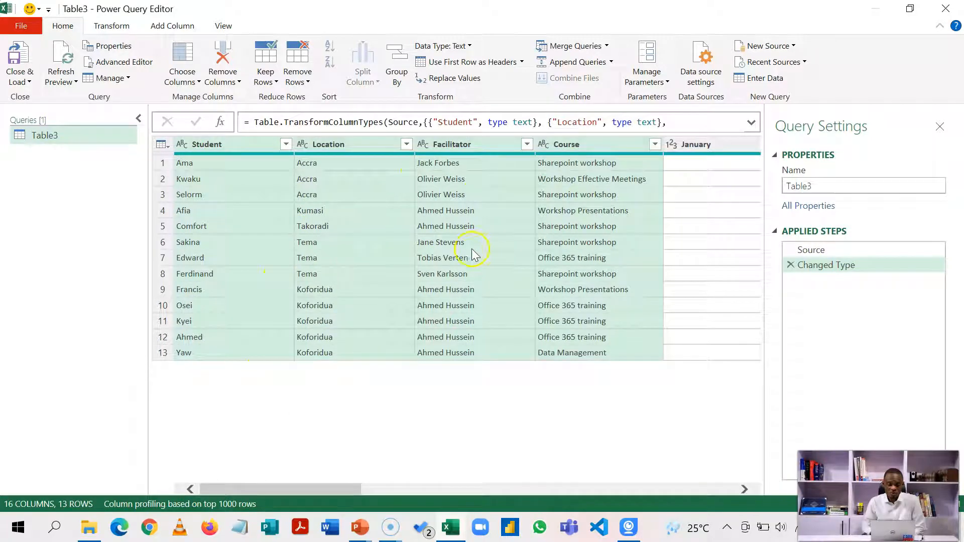
# - Unpivot all columns other than the selected Student, Location, Facilitator and Course columns
pyautogui.click(115, 26)
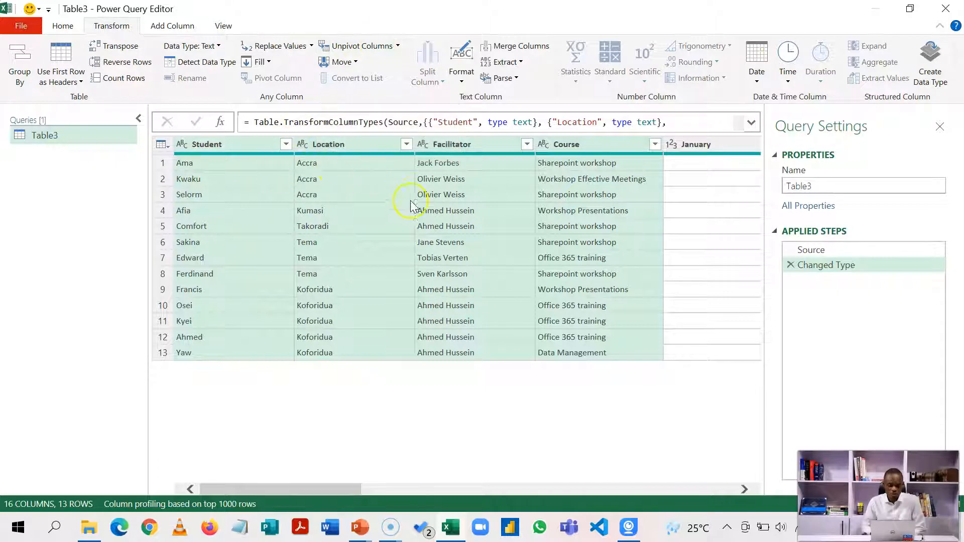
pyautogui.click(386, 50)
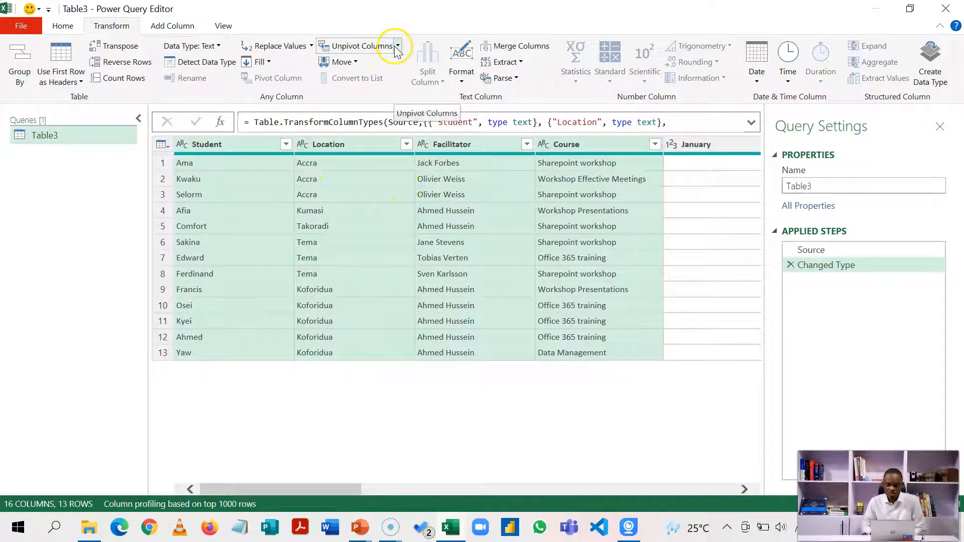
pyautogui.click(397, 46)
pyautogui.click(395, 77)
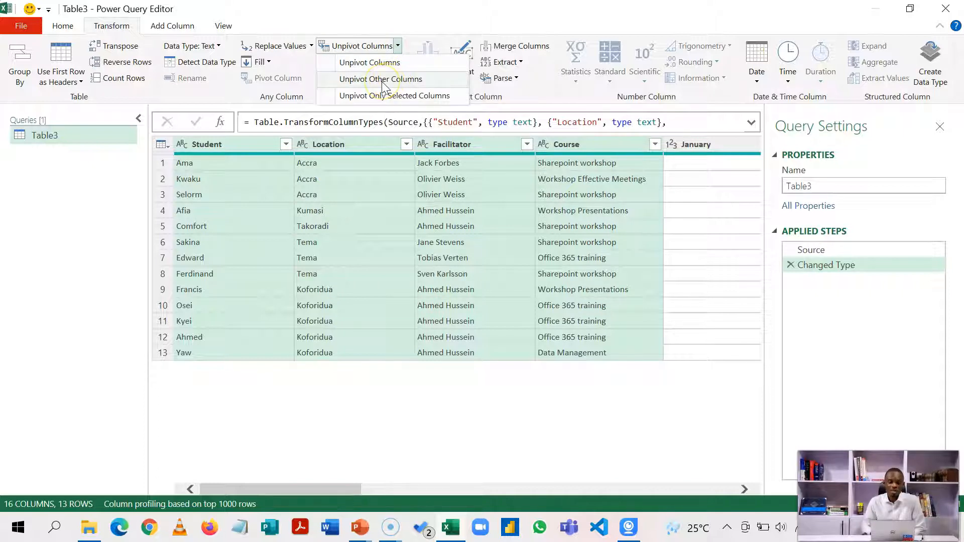
pyautogui.click(382, 80)
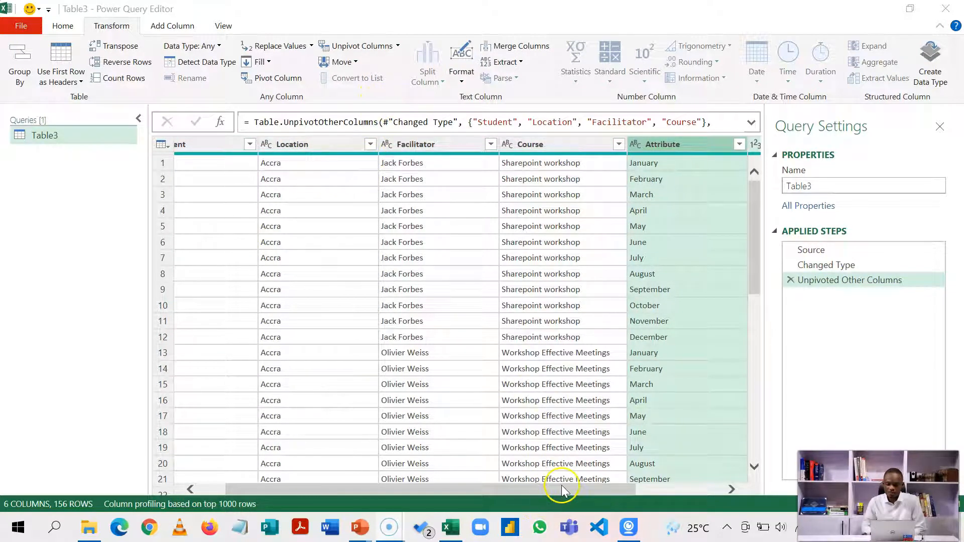
# - Rename the Attribute column to Months
pyautogui.moveTo(562, 485); pyautogui.dragTo(642, 485)
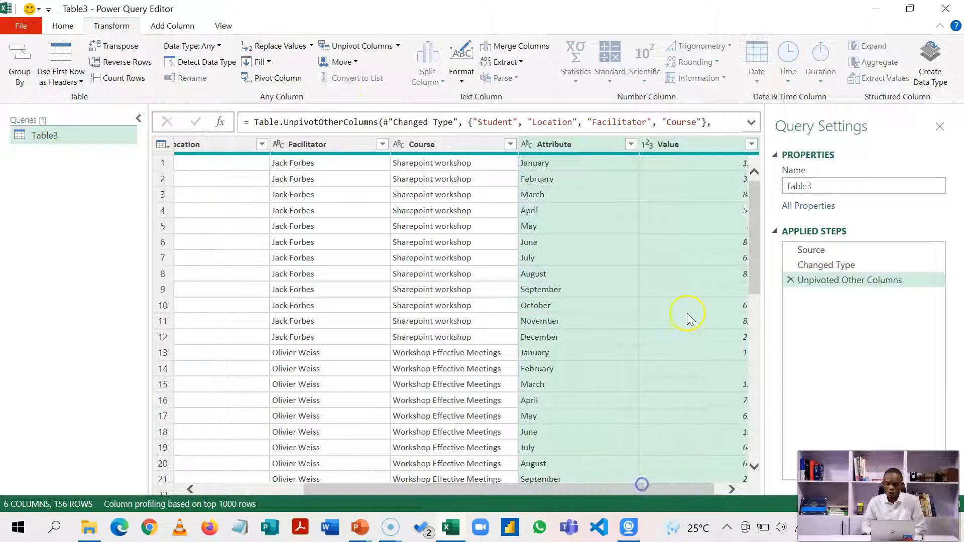
pyautogui.click(584, 149)
pyautogui.doubleClick(584, 148)
pyautogui.write('Mon')
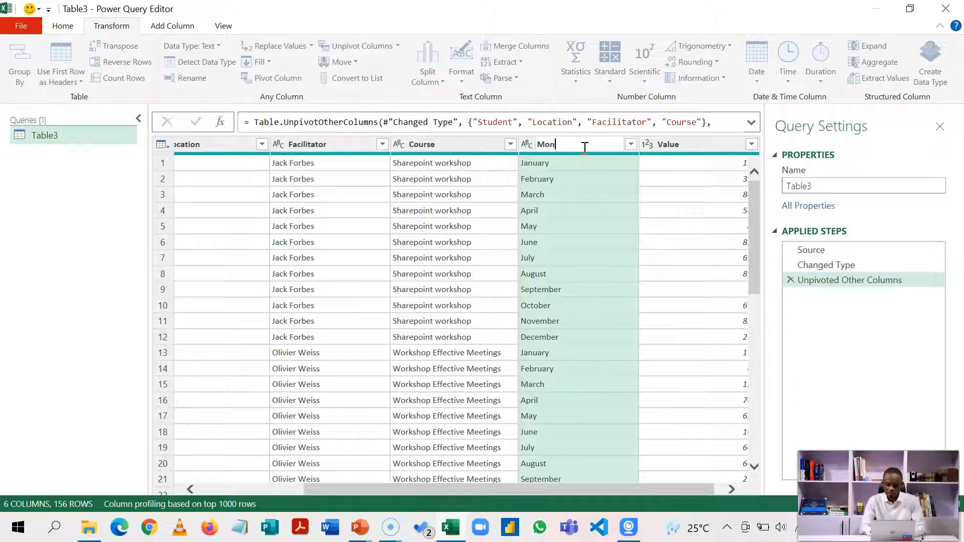
pyautogui.write('ths')
pyautogui.press('Return')
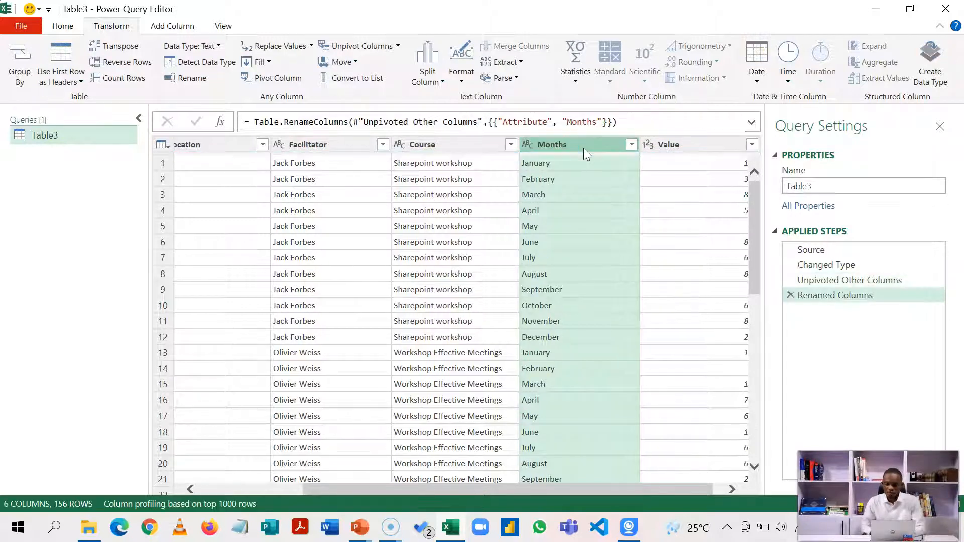
# - Rename the Value column to Amount
pyautogui.click(731, 490)
pyautogui.click(658, 145)
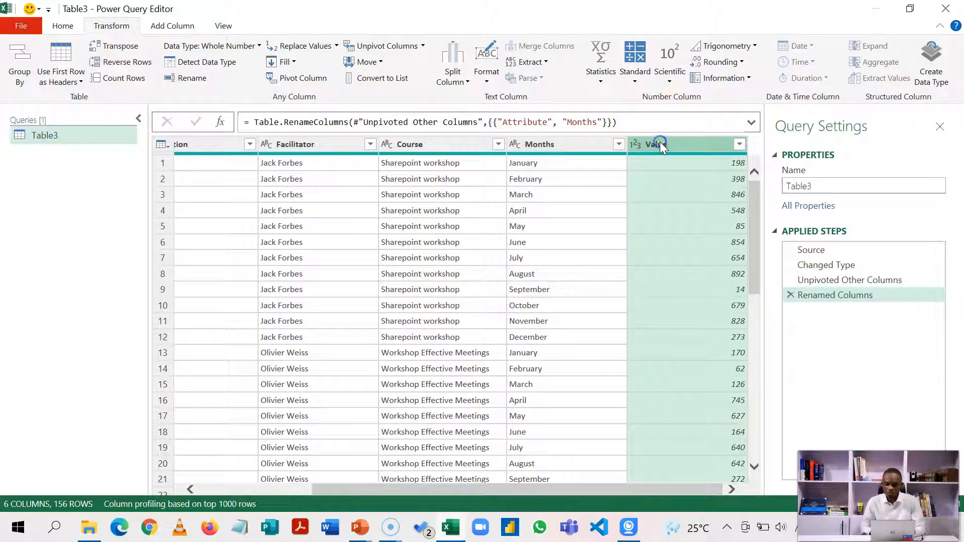
pyautogui.doubleClick(660, 144)
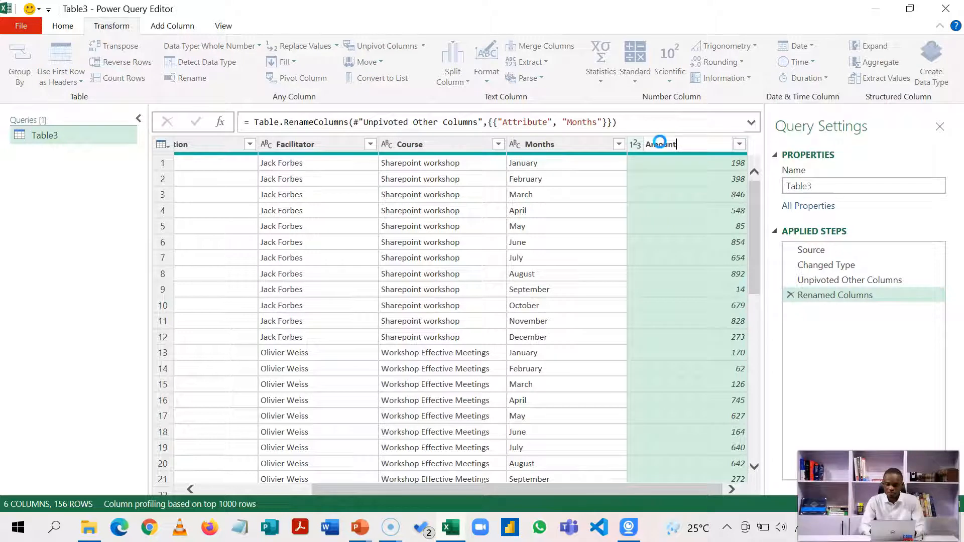
pyautogui.press('Return')
# - Close the query editor and load the unpivoted query as a table on a new worksheet
pyautogui.moveTo(646, 494); pyautogui.dragTo(529, 480)
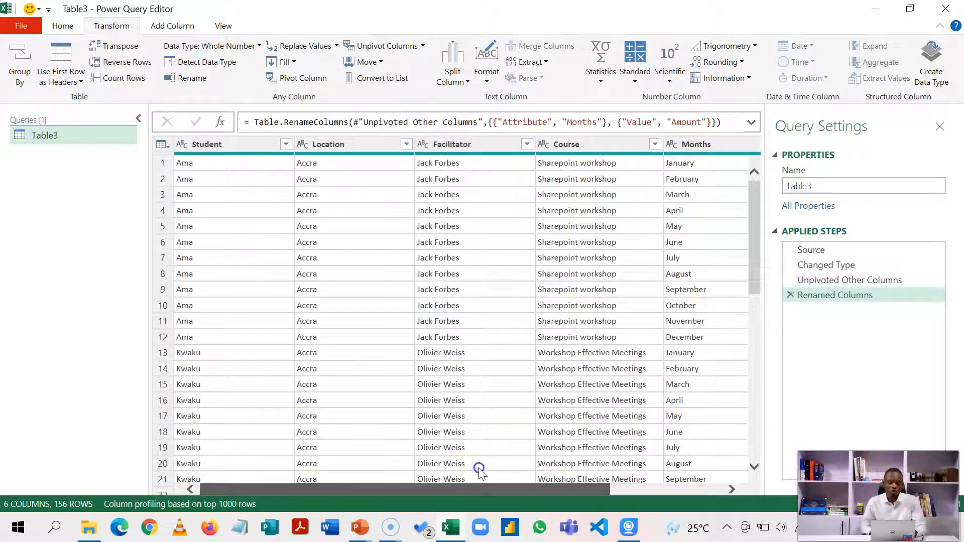
pyautogui.moveTo(561, 490); pyautogui.dragTo(674, 492)
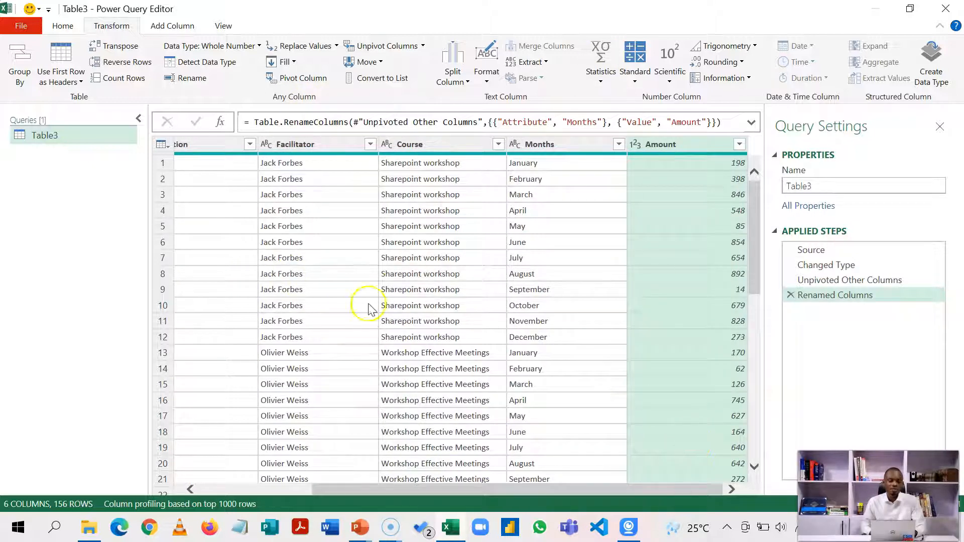
pyautogui.click(65, 27)
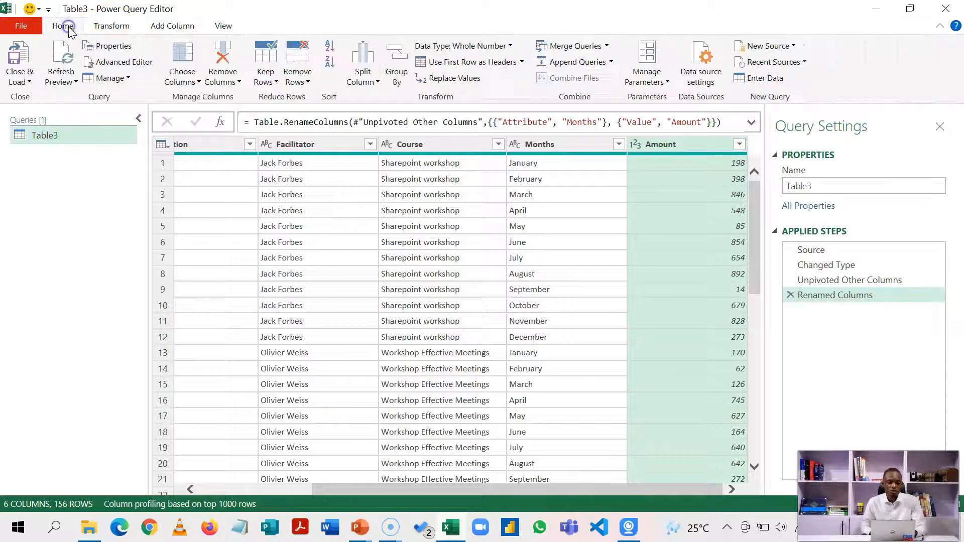
pyautogui.click(29, 82)
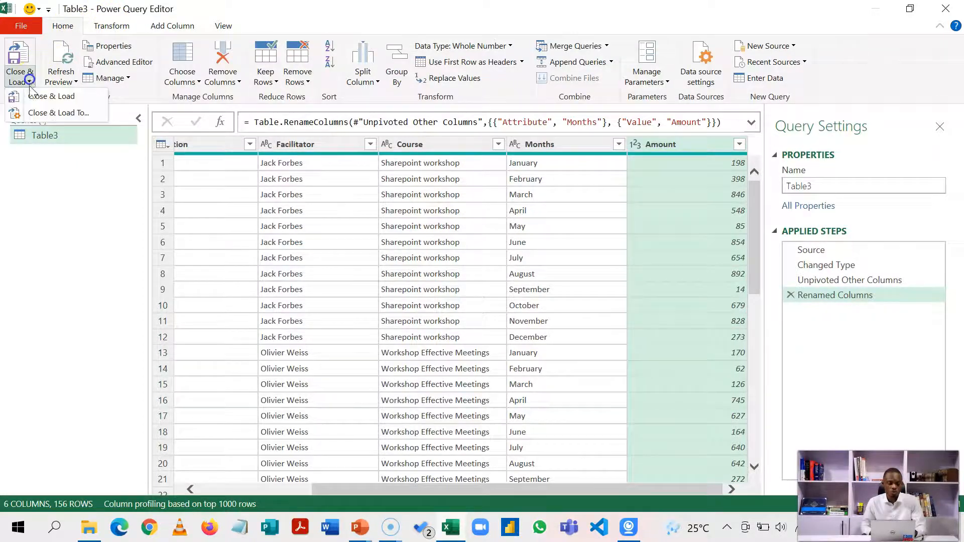
pyautogui.click(52, 97)
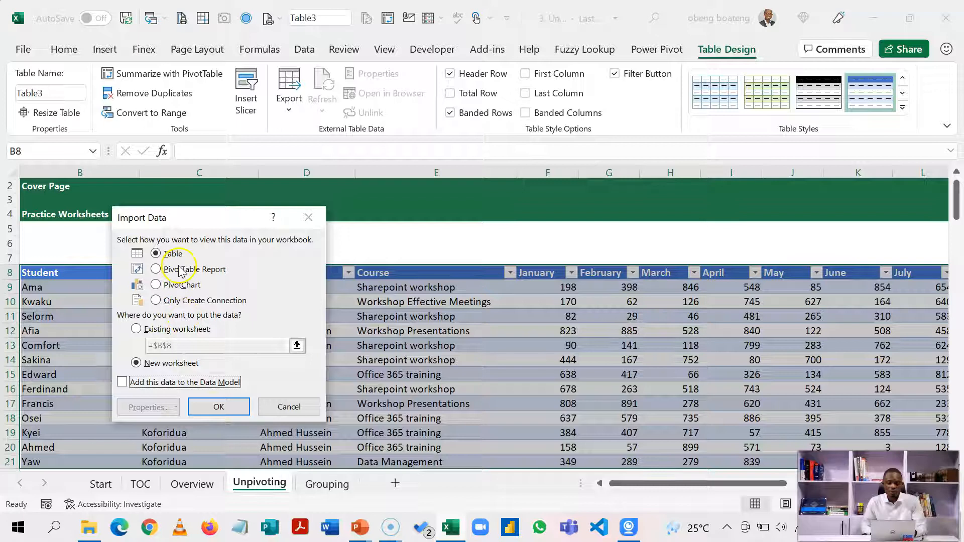
pyautogui.click(219, 409)
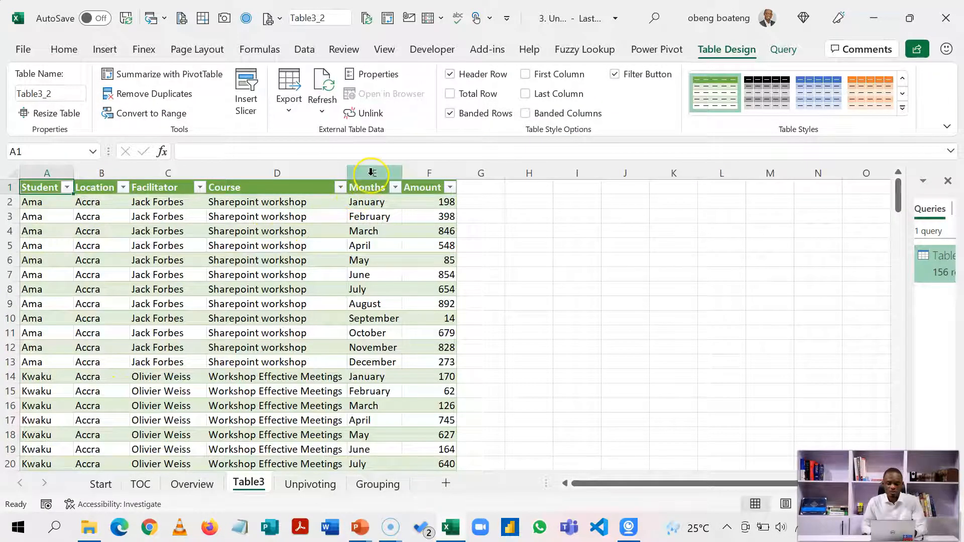
# - Examine the Months and Amount columns of the loaded table
pyautogui.click(393, 174)
pyautogui.moveTo(394, 174); pyautogui.dragTo(424, 176)
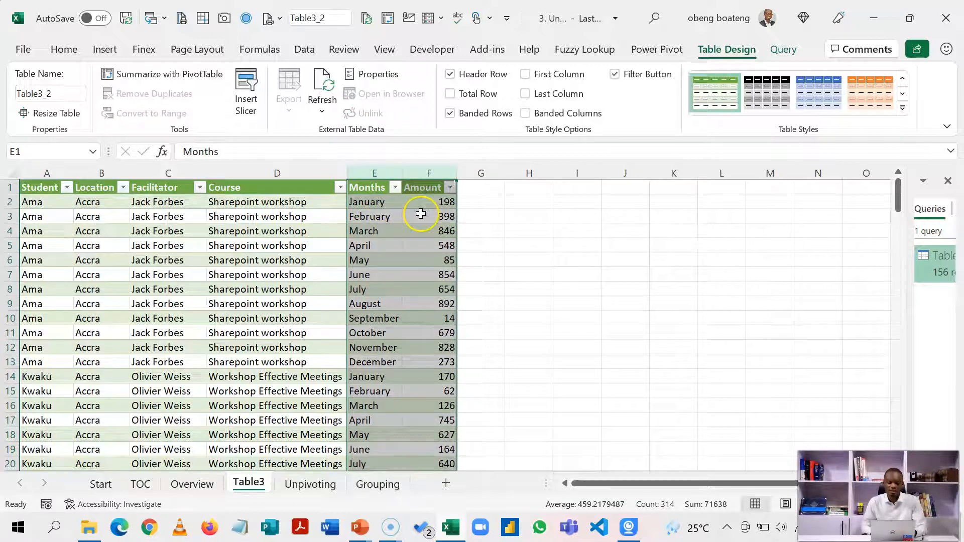
pyautogui.click(248, 290)
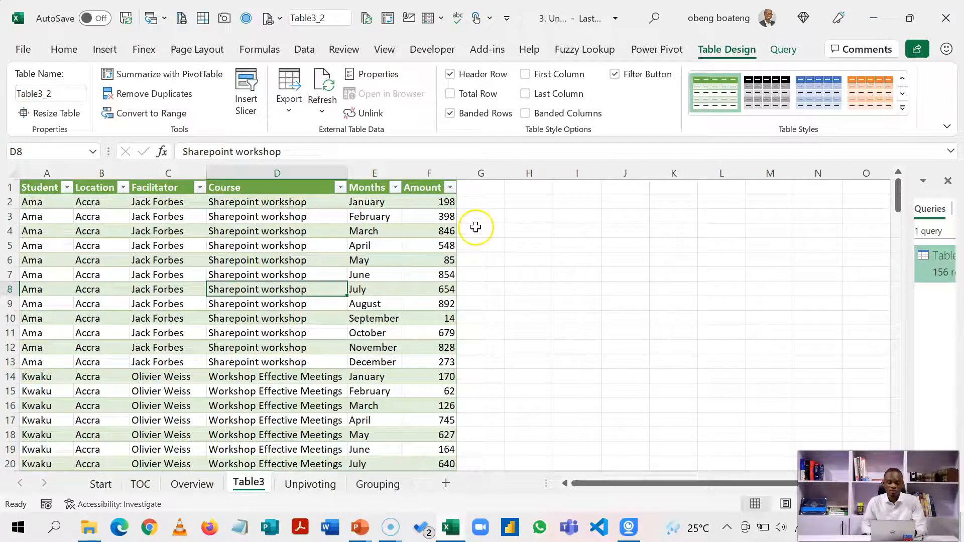
pyautogui.click(523, 189)
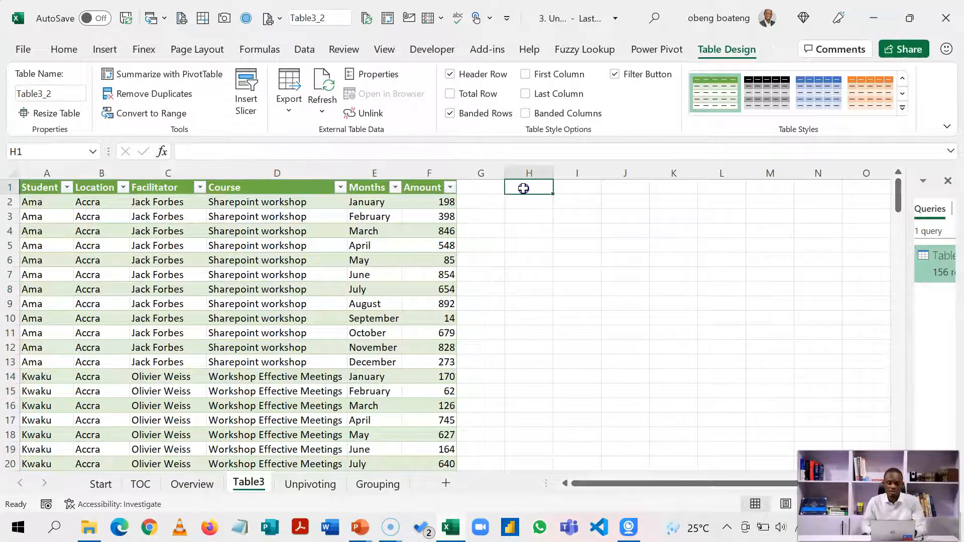
# - Insert a PivotTable from Table3_2 on the existing worksheet Table3 at cell I2
pyautogui.click(241, 260)
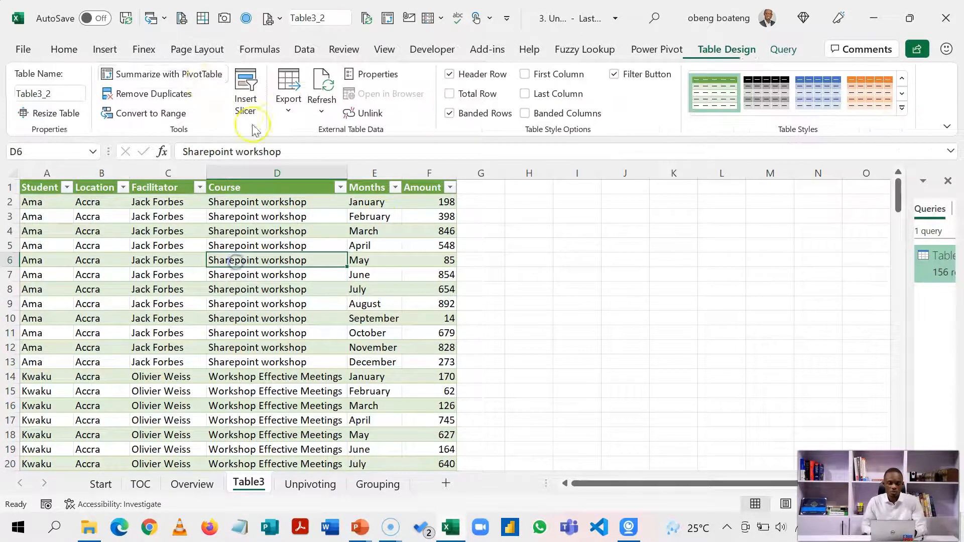
pyautogui.click(106, 50)
pyautogui.click(38, 107)
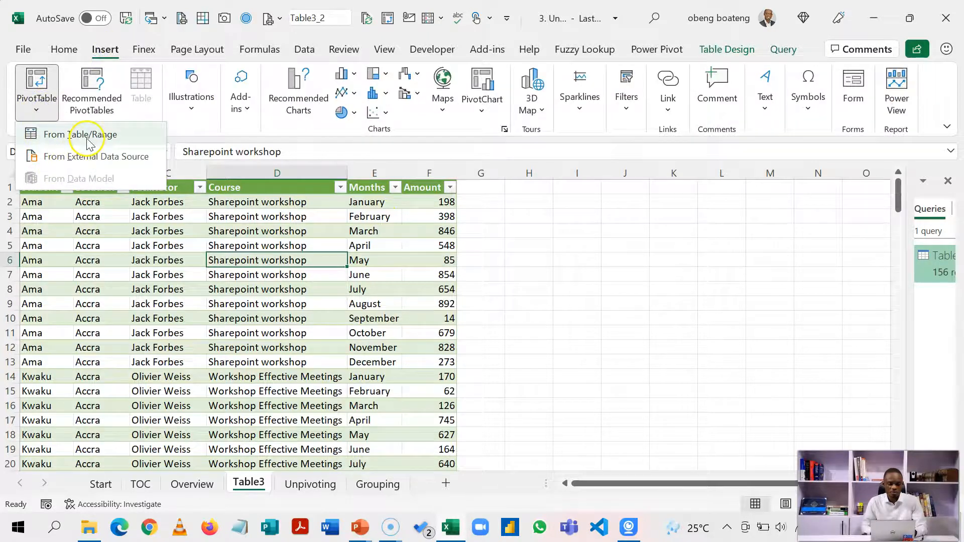
pyautogui.click(89, 143)
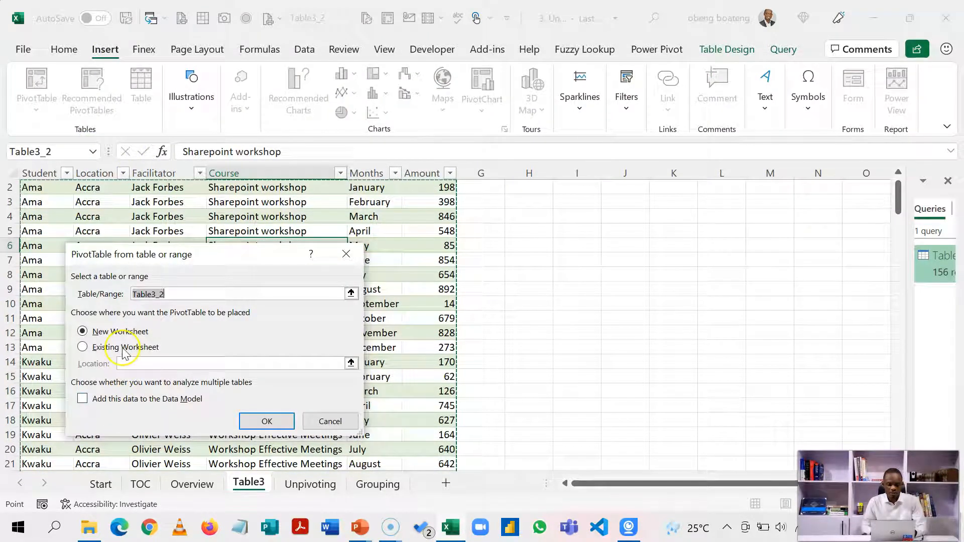
pyautogui.click(120, 348)
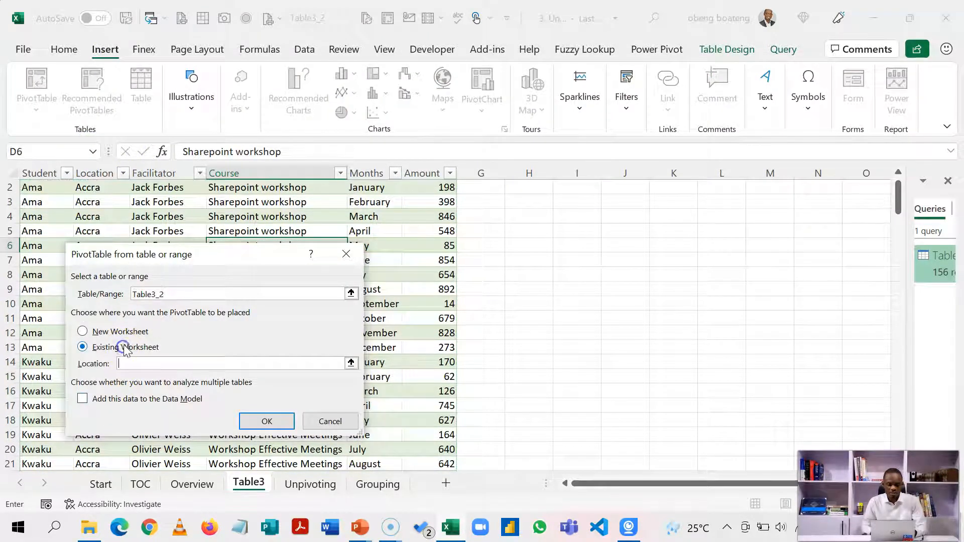
pyautogui.click(351, 363)
pyautogui.click(577, 187)
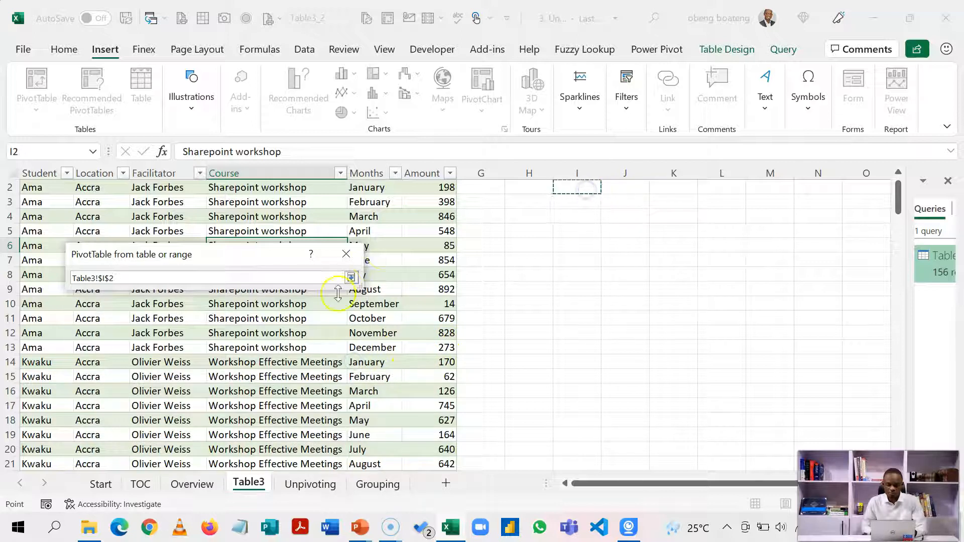
pyautogui.click(351, 278)
pyautogui.click(291, 421)
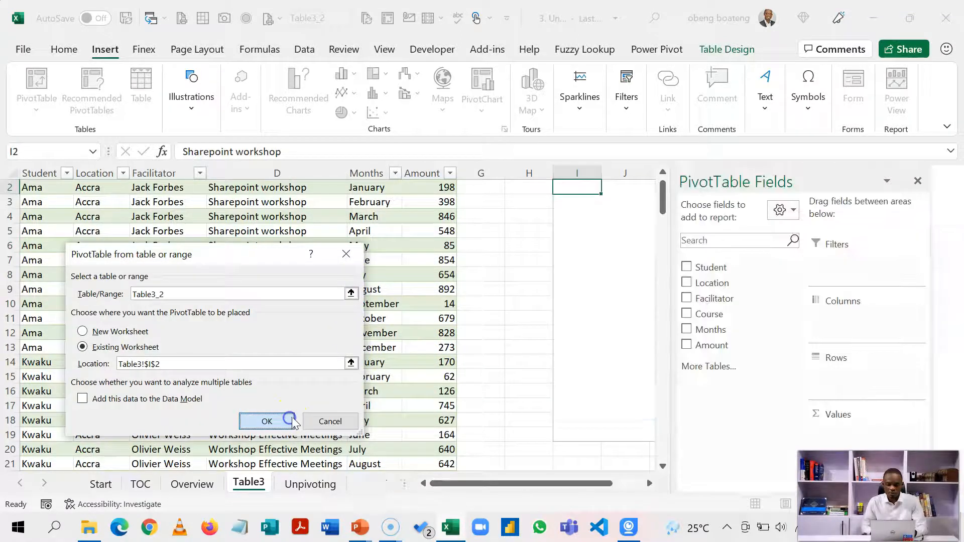
# - Add Course to the PivotTable's rows and Amount to its values
pyautogui.click(647, 483)
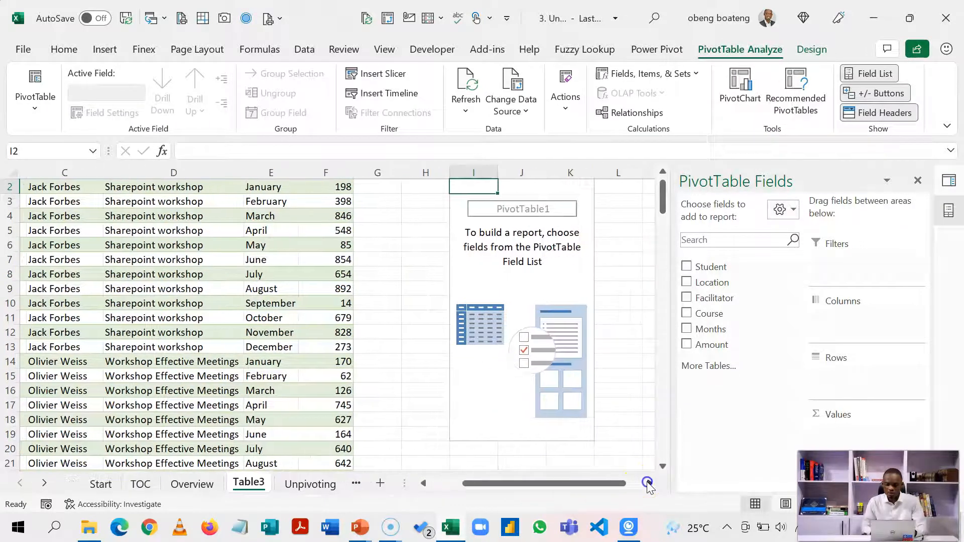
pyautogui.click(647, 483)
pyautogui.click(686, 313)
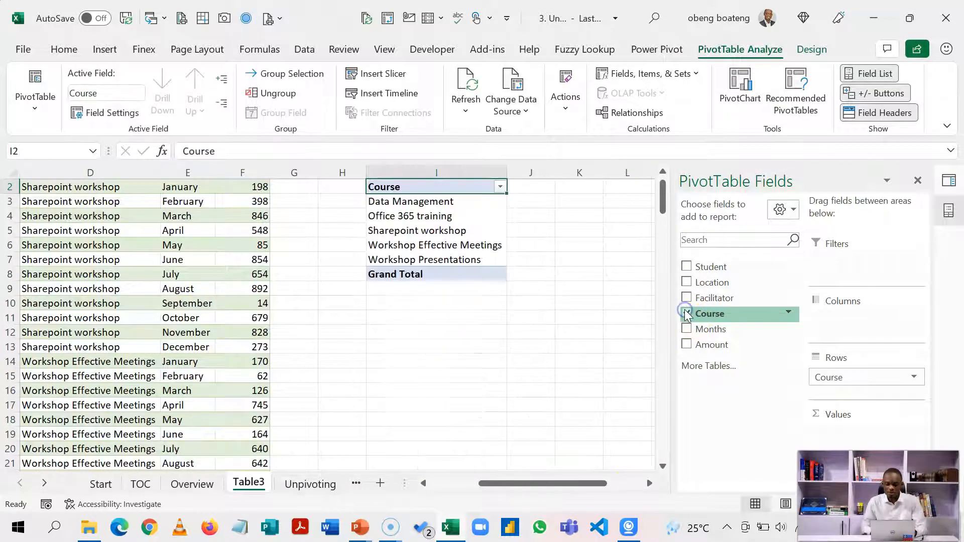
pyautogui.click(686, 345)
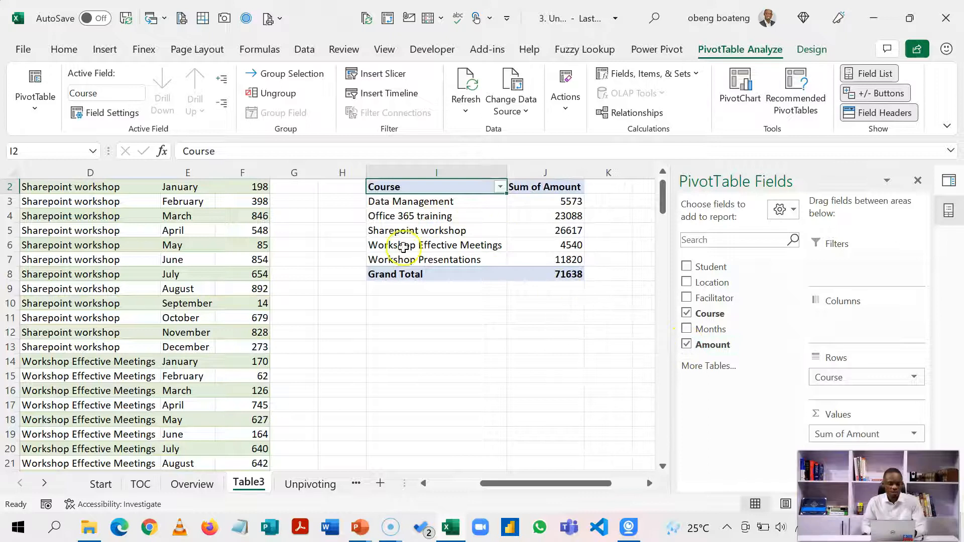
# - Insert a Months slicer for the PivotTable and move it beside the Sum of Amount column
pyautogui.click(458, 228)
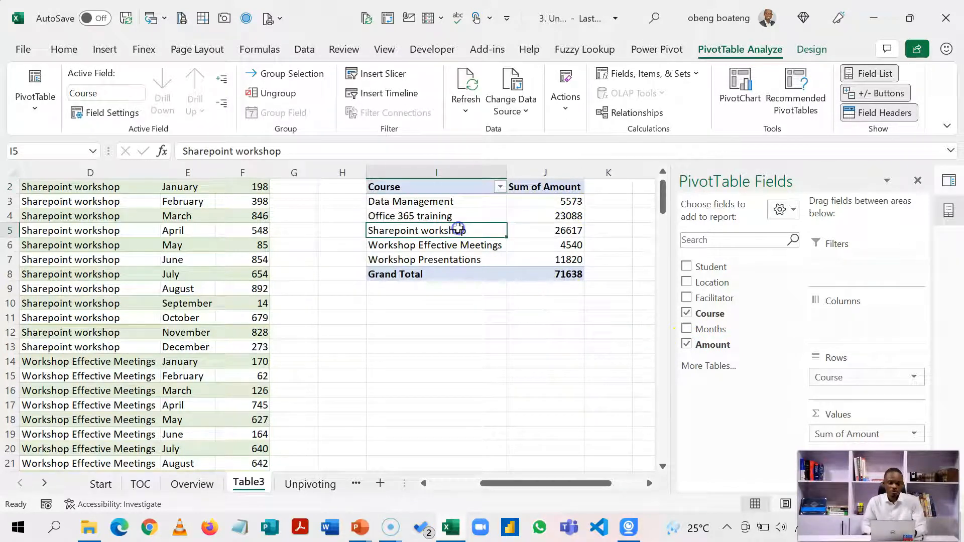
pyautogui.click(103, 49)
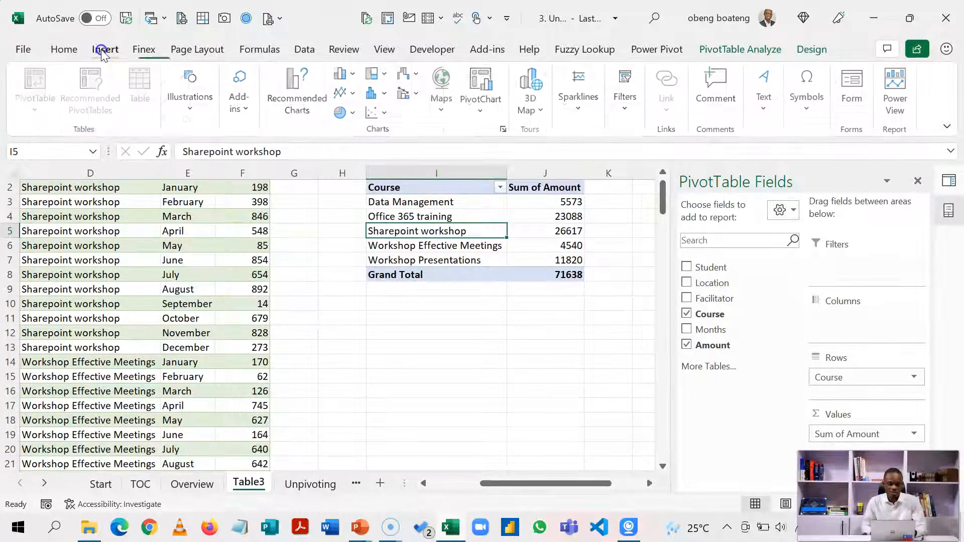
pyautogui.click(627, 116)
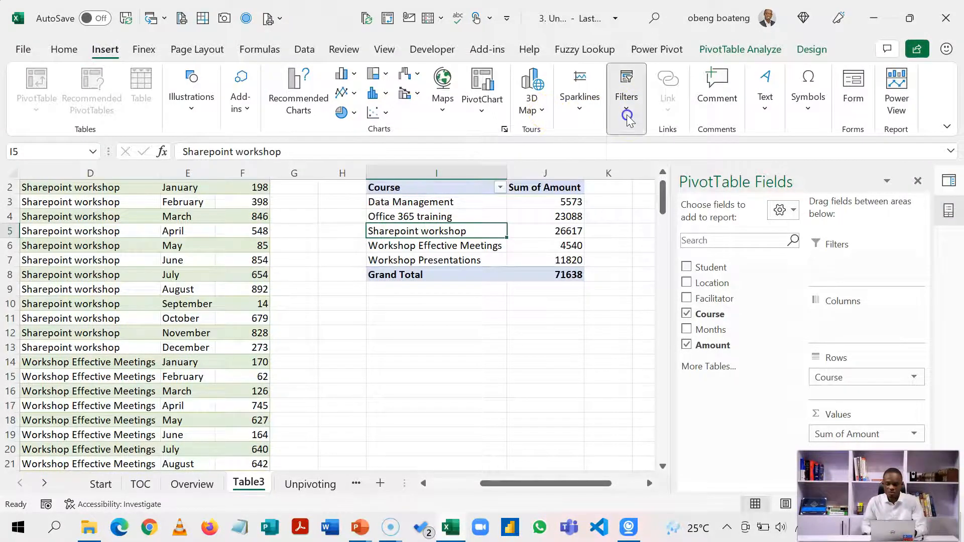
pyautogui.click(626, 151)
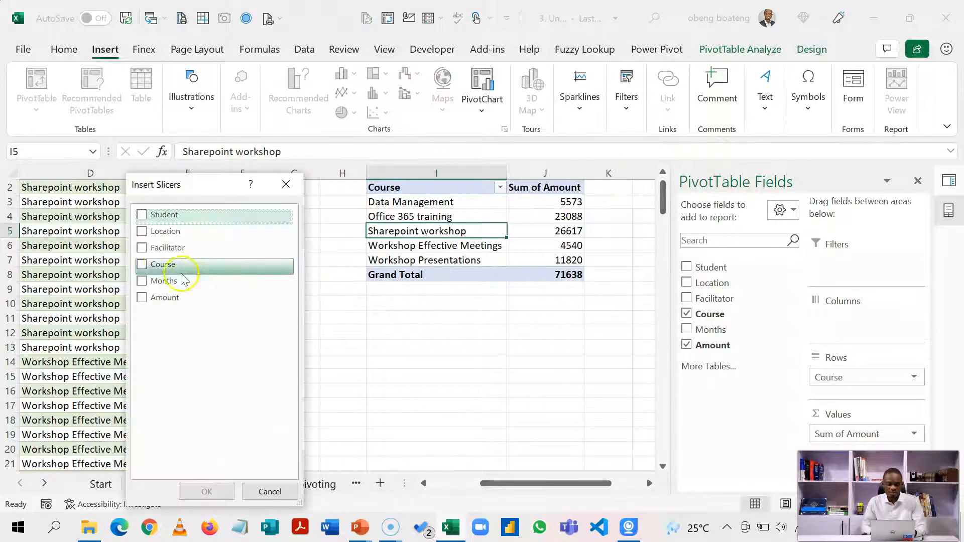
pyautogui.click(142, 281)
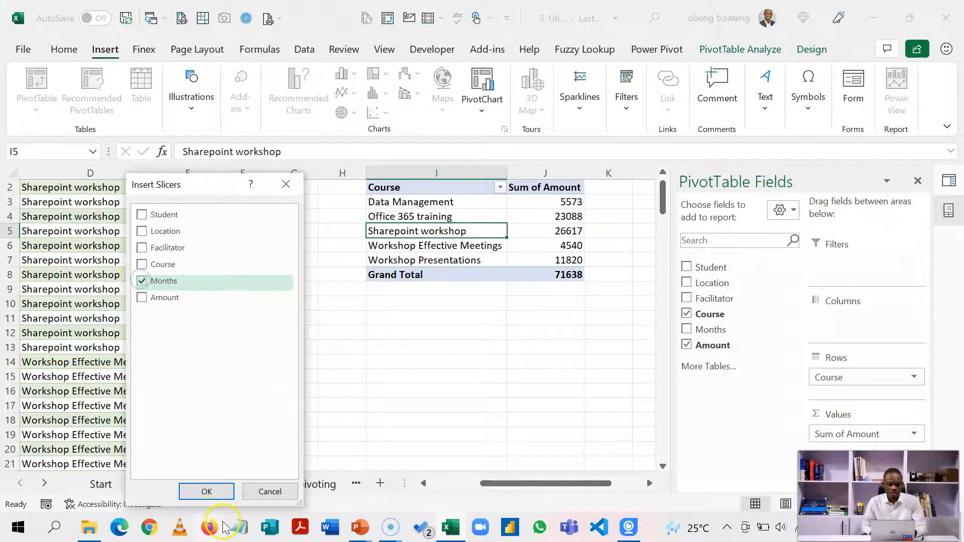
pyautogui.click(206, 492)
pyautogui.moveTo(340, 239); pyautogui.dragTo(717, 207)
# - Filter the PivotTable with the Months slicer by January, February and finally April
pyautogui.click(703, 237)
pyautogui.click(706, 254)
pyautogui.click(694, 300)
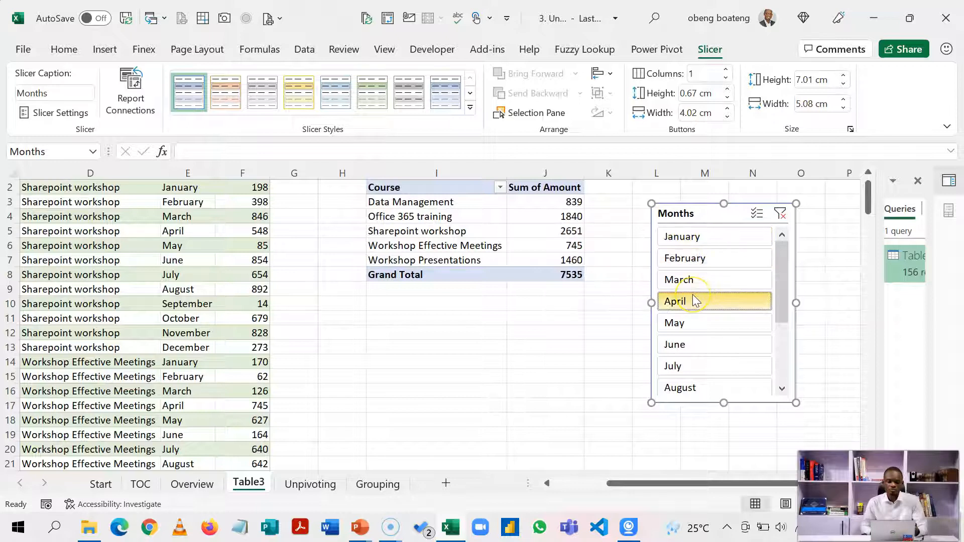